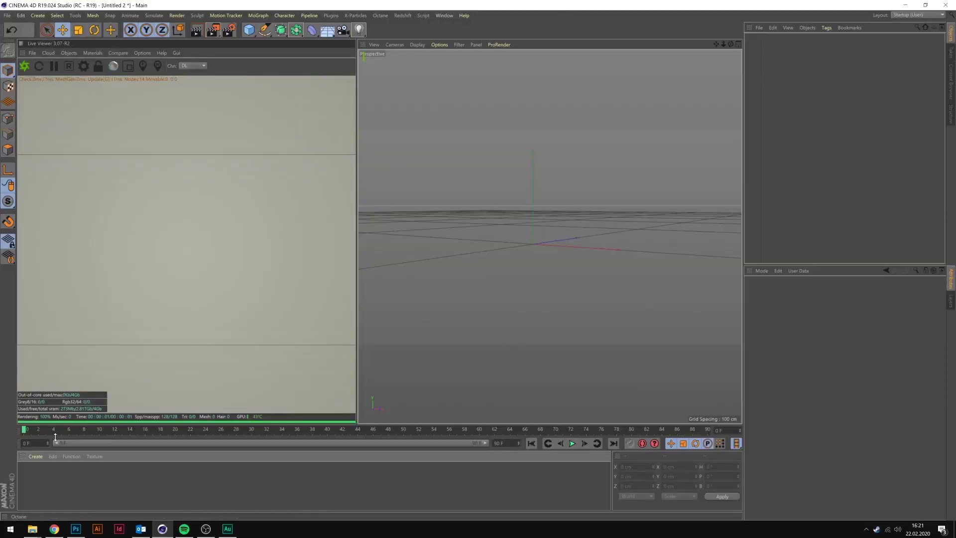
Create a new Octane Material and set its Material type to Specular.
click(36, 458)
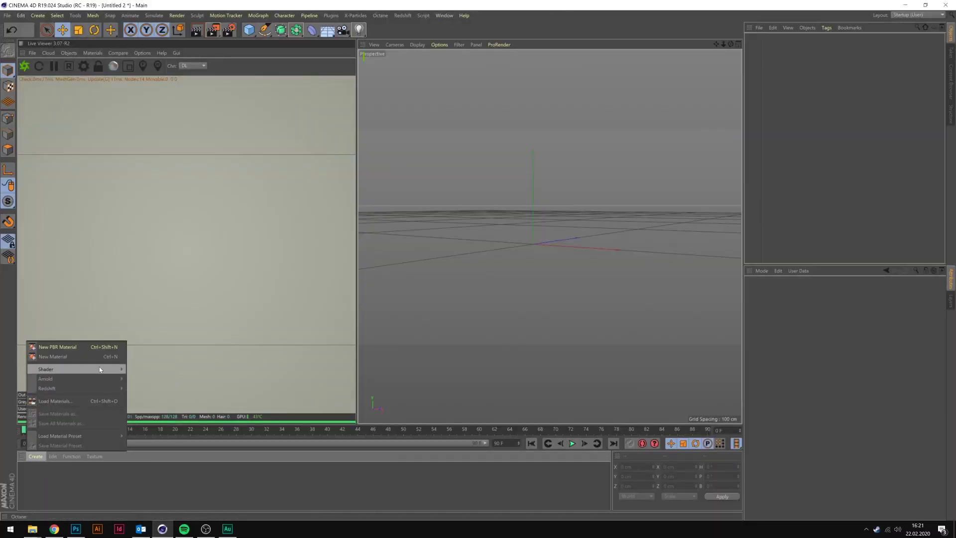
mouse_move(85, 369)
mouse_move(167, 344)
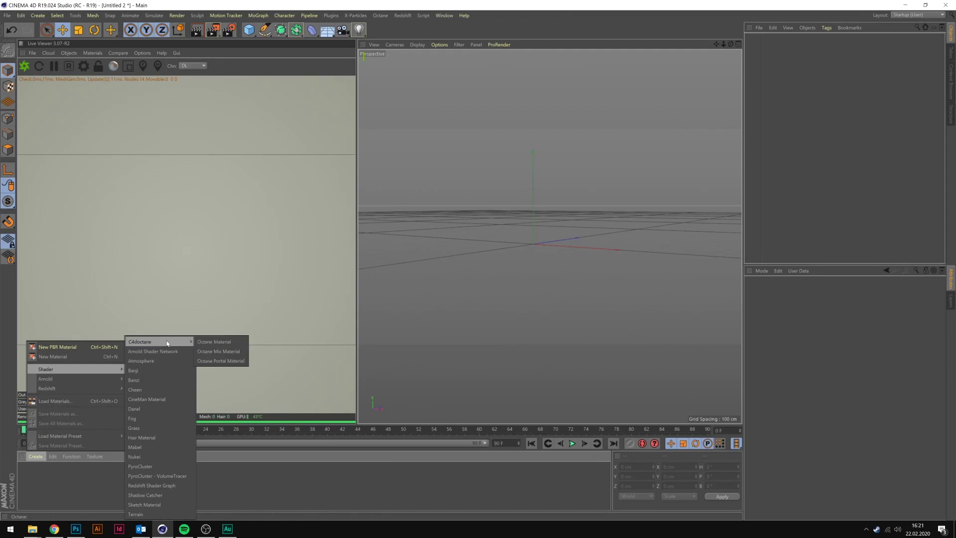
click(198, 342)
double_click(29, 472)
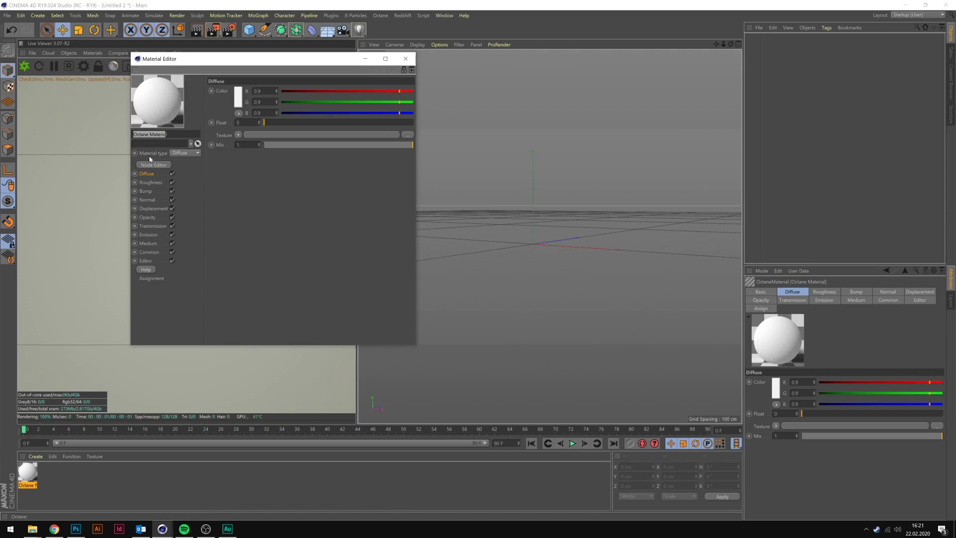
click(182, 154)
click(183, 182)
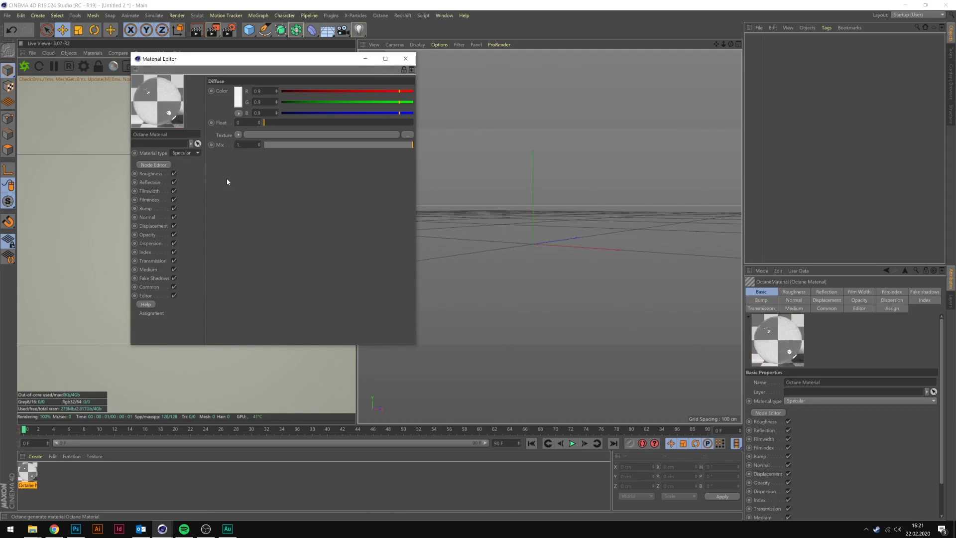
Set the material's Dispersion coefficient B to 0.044 and its Index to 2.417.
click(156, 174)
click(151, 243)
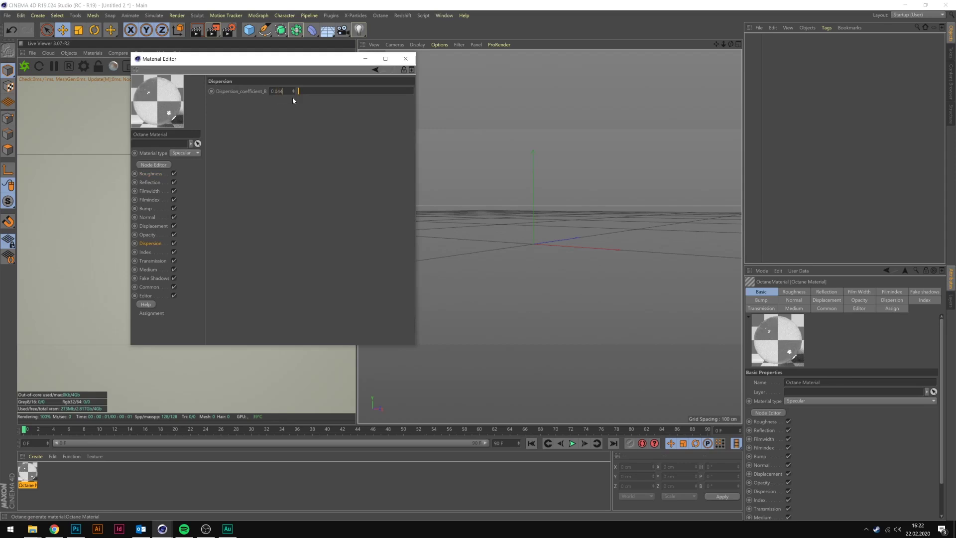
key(Return)
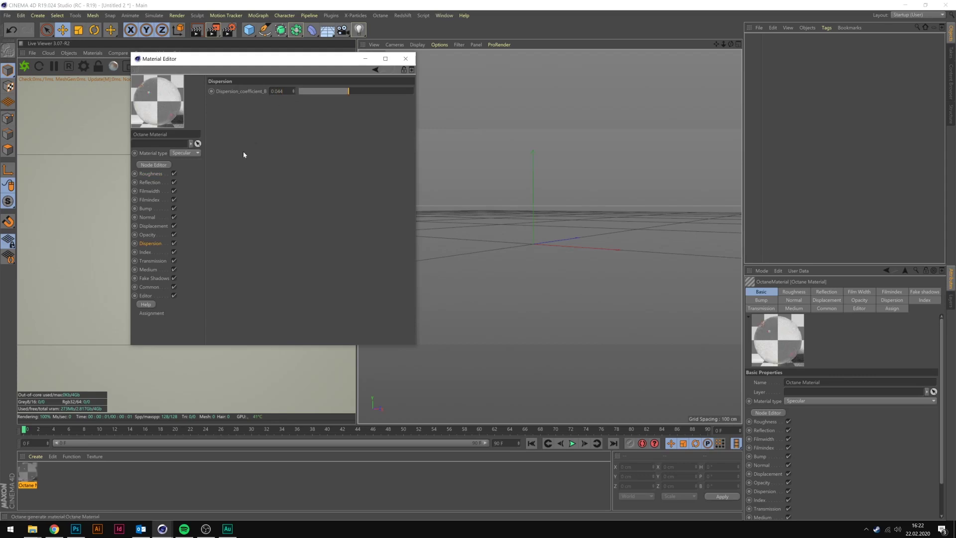
click(145, 252)
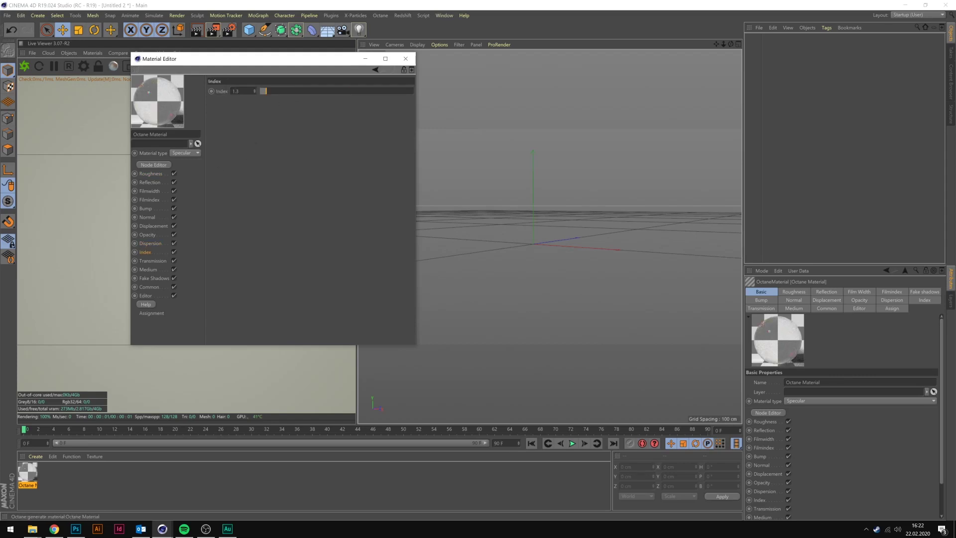
double_click(236, 91)
text(2)
key(Return)
text(.417)
key(Return)
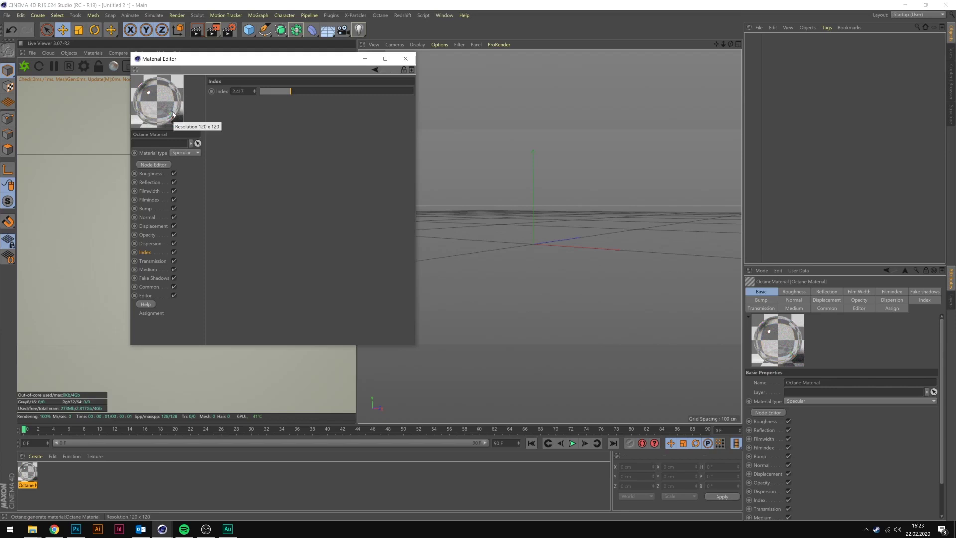
Add a spherical Landscape with Rough Furrows at 100% and apply the Octane material to it.
click(406, 59)
drag(248, 30, 423, 91)
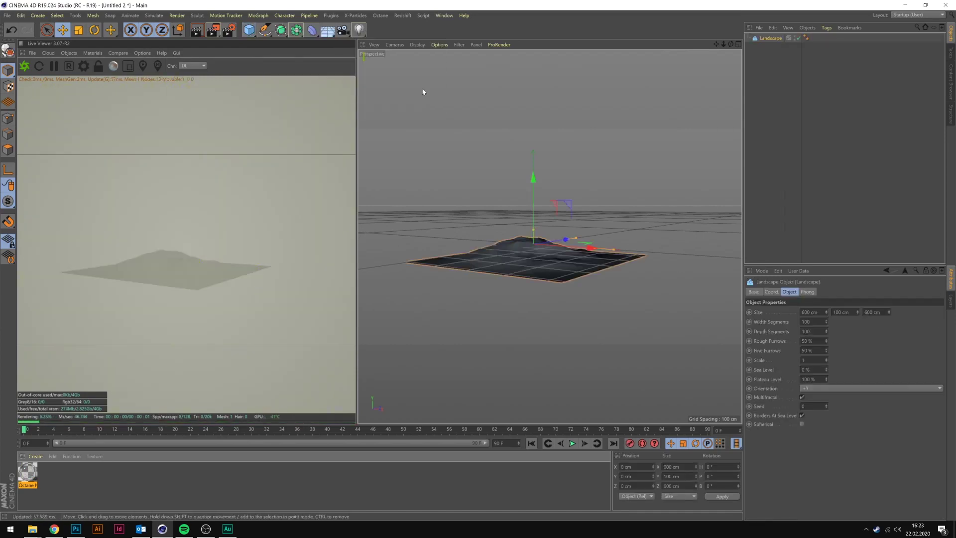
click(802, 424)
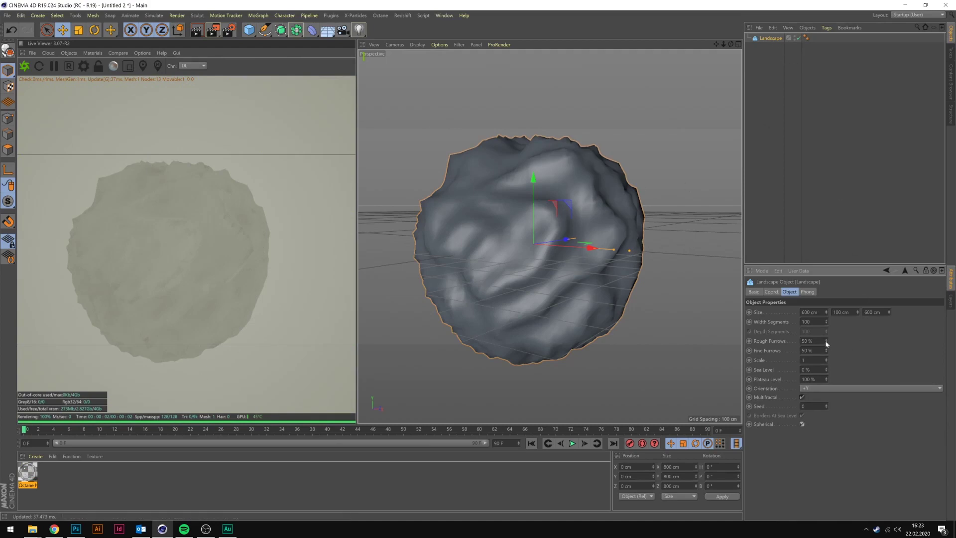
drag(828, 344, 826, 326)
drag(491, 254, 771, 38)
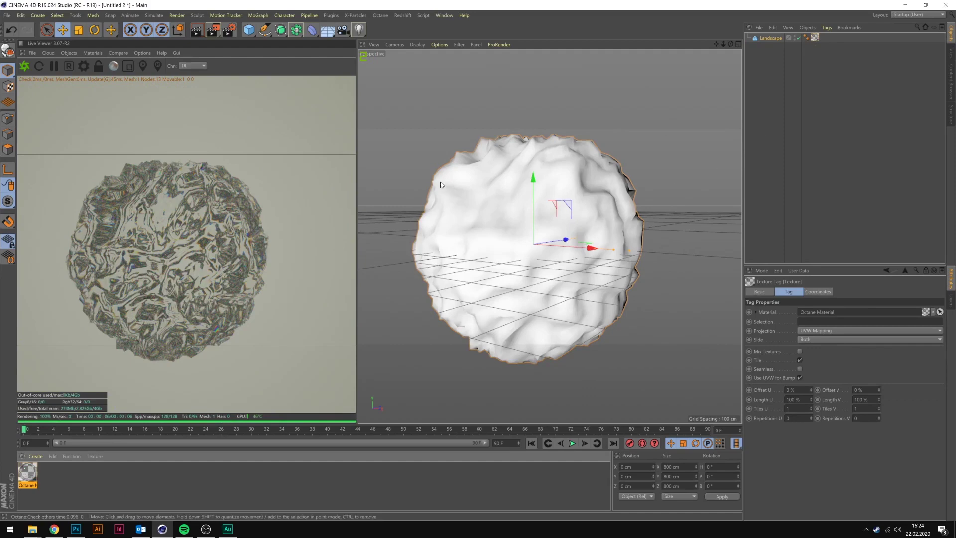
Zoom and orbit the perspective view to inspect the glassy landscape sphere.
scroll(548, 219, up, 6)
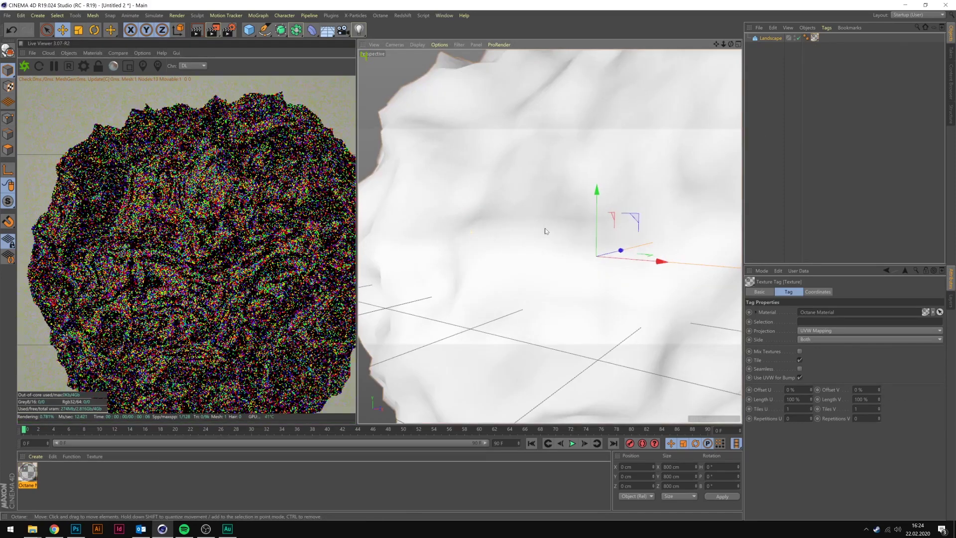
alt+drag(563, 210, 484, 232)
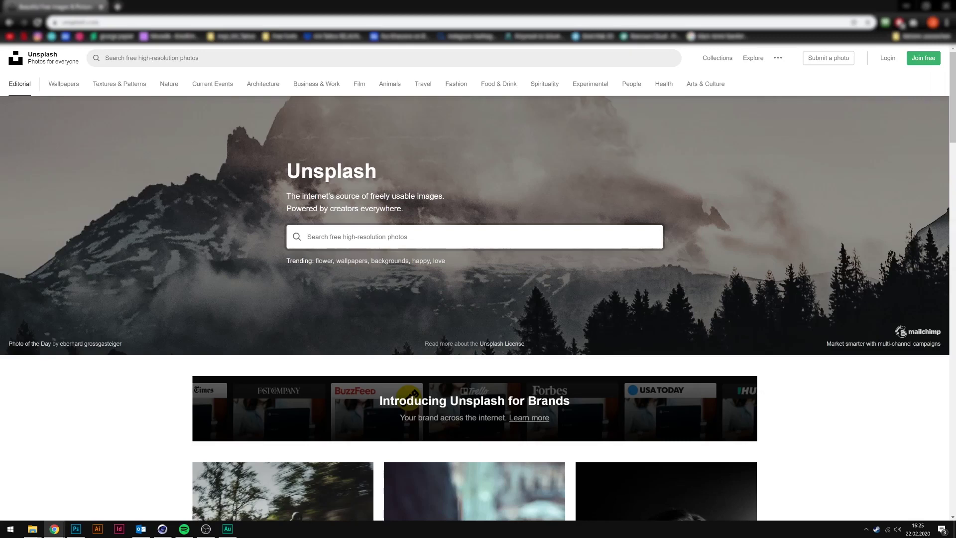
Search Unsplash for 'acrylic pour' photos.
drag(286, 170, 405, 174)
click(358, 236)
text(acry)
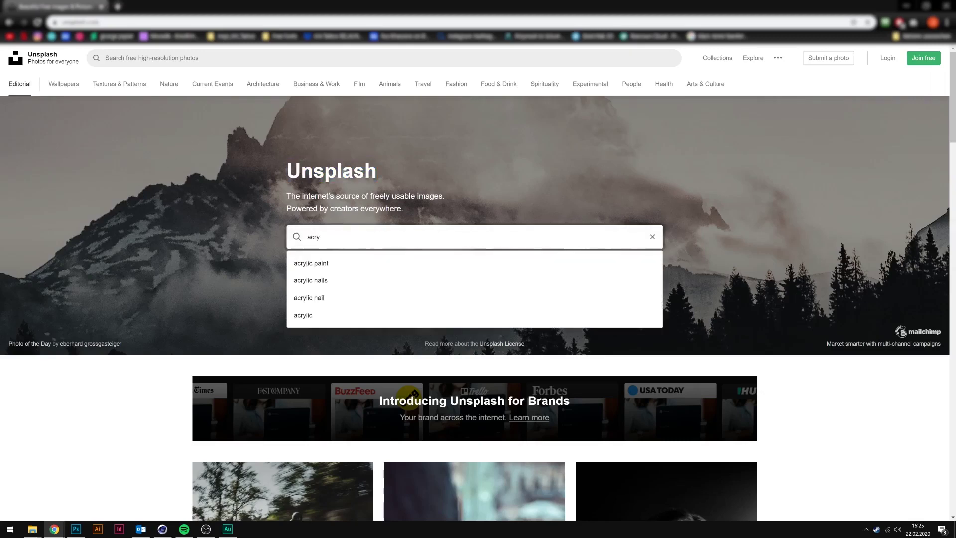
text(lic pour)
key(Return)
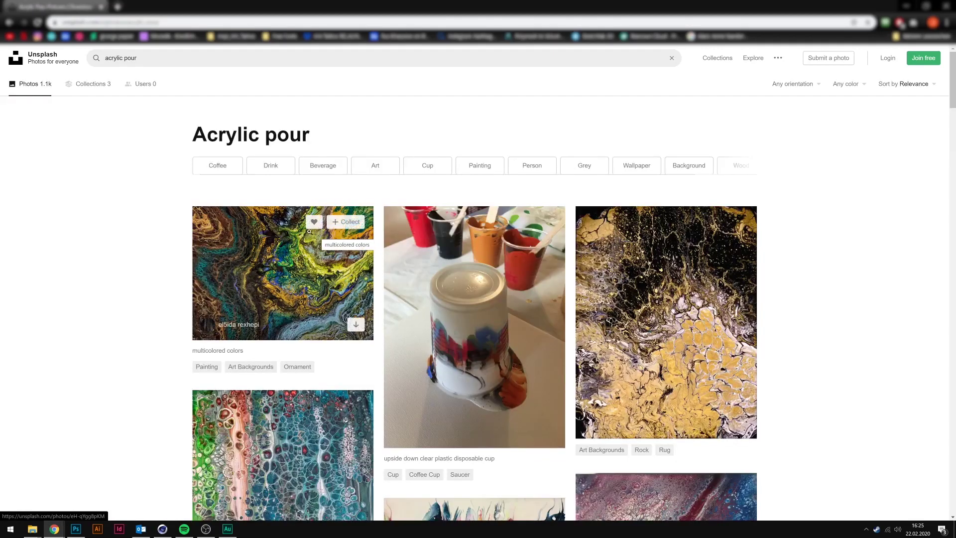
Open the black and yellow abstract pour painting and download it for free.
scroll(140, 233, down, 2)
scroll(132, 226, down, 3)
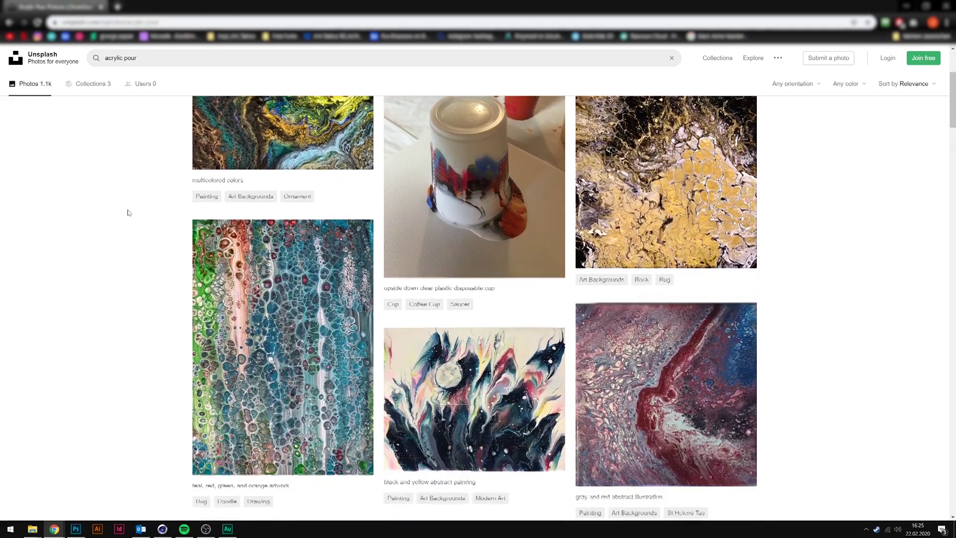
scroll(160, 303, down, 2)
scroll(458, 291, down, 3)
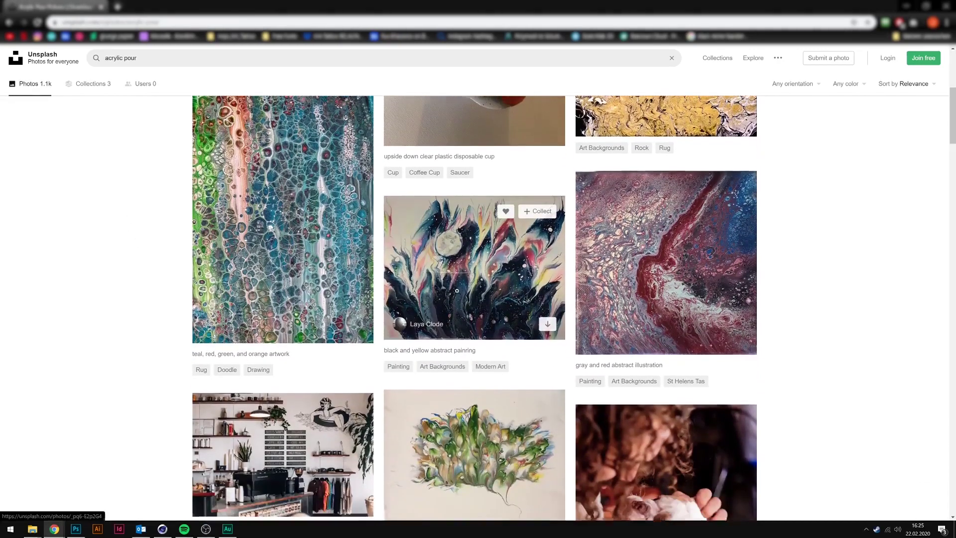
scroll(431, 344, down, 12)
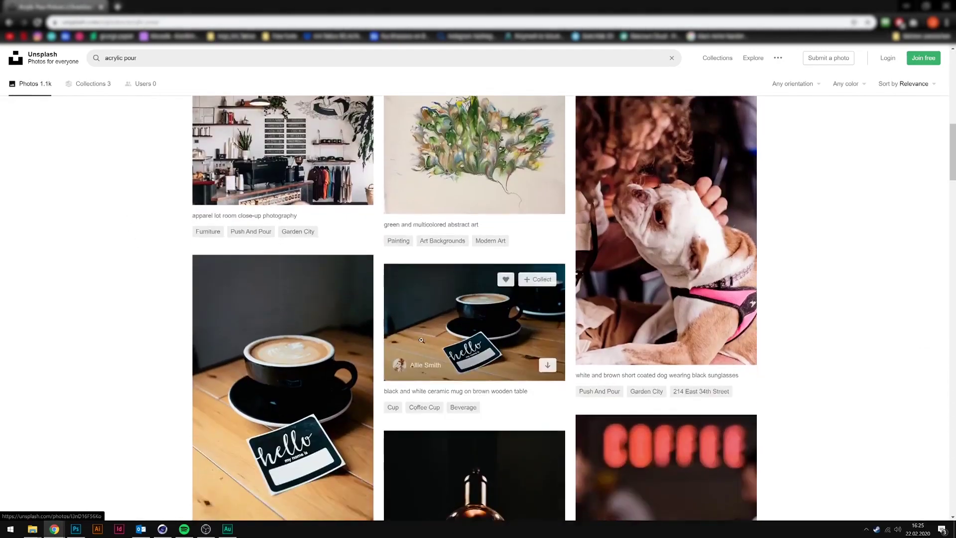
scroll(406, 333, up, 12)
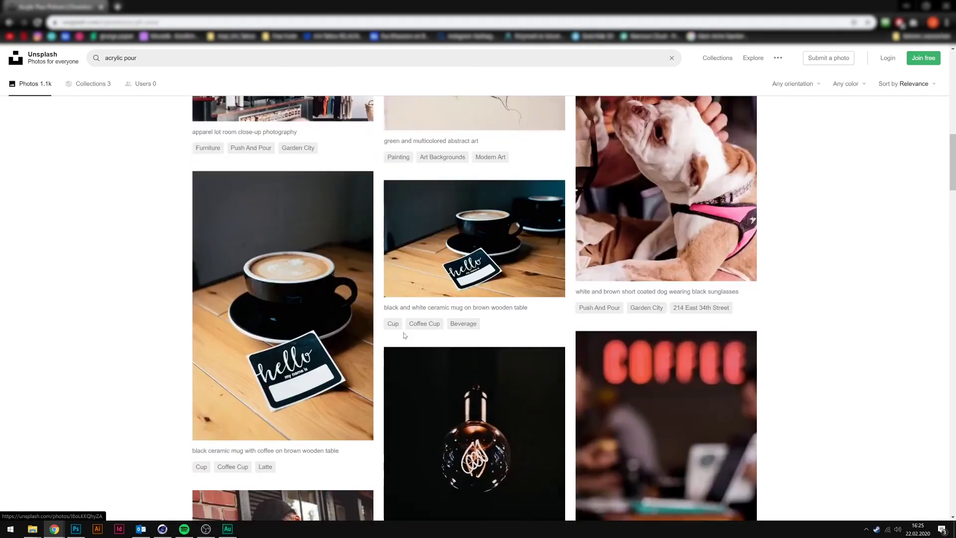
scroll(493, 309, up, 3)
scroll(480, 273, down, 2)
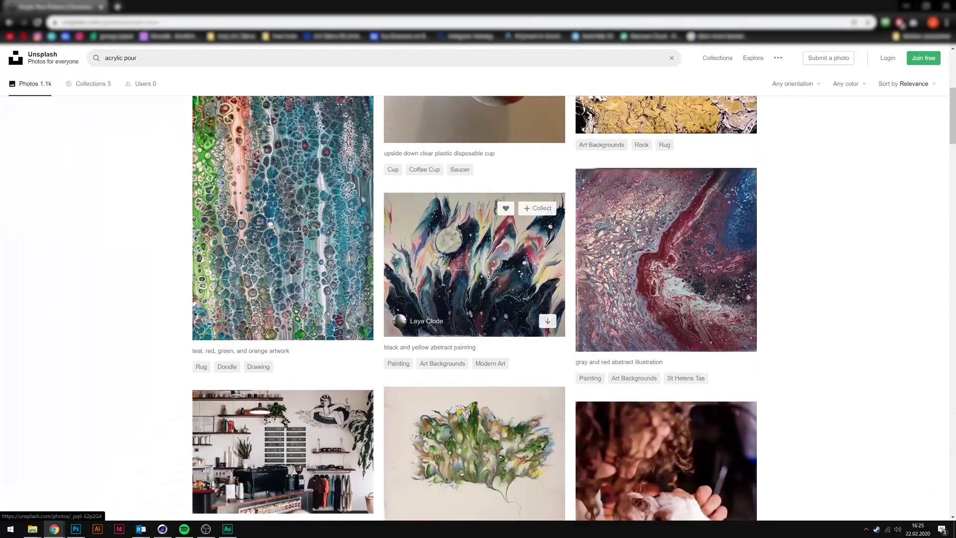
click(484, 277)
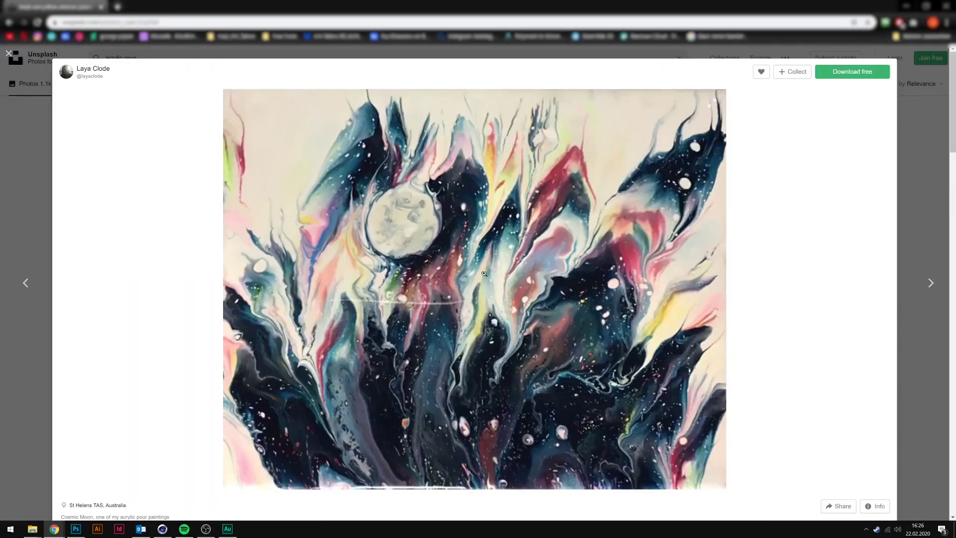
click(841, 75)
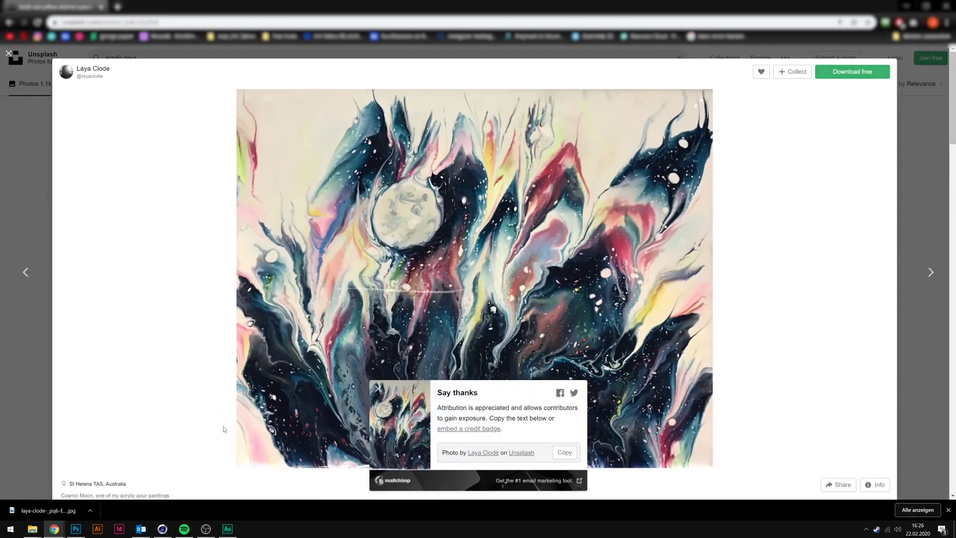
Back in Cinema 4D, add an Octane sky environment to the scene.
click(162, 529)
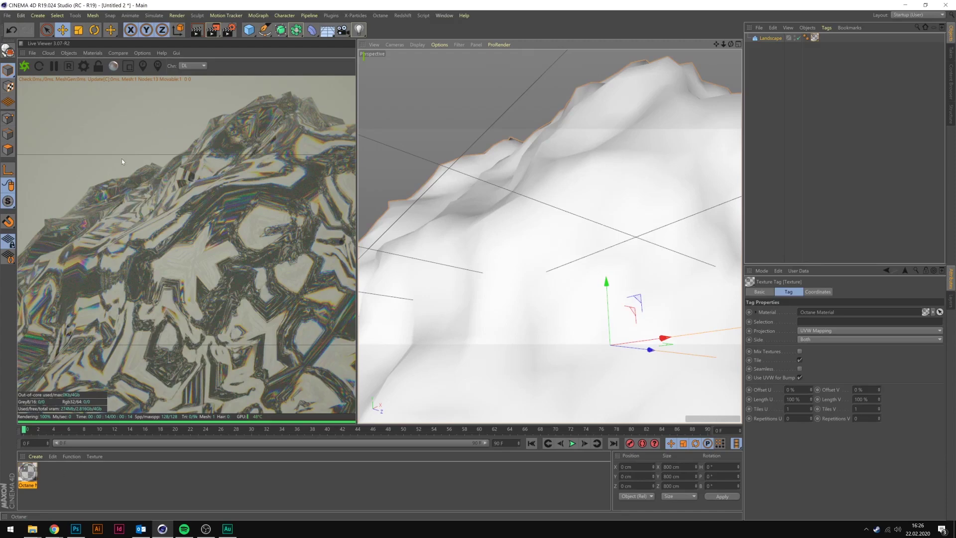
click(69, 53)
click(89, 90)
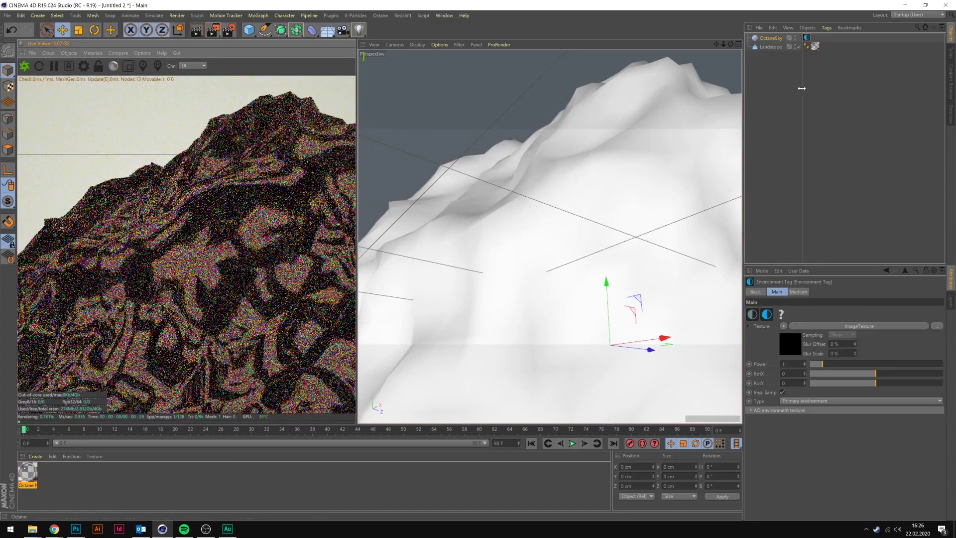
Load the downloaded Unsplash pour image from Downloads as the environment texture.
click(937, 326)
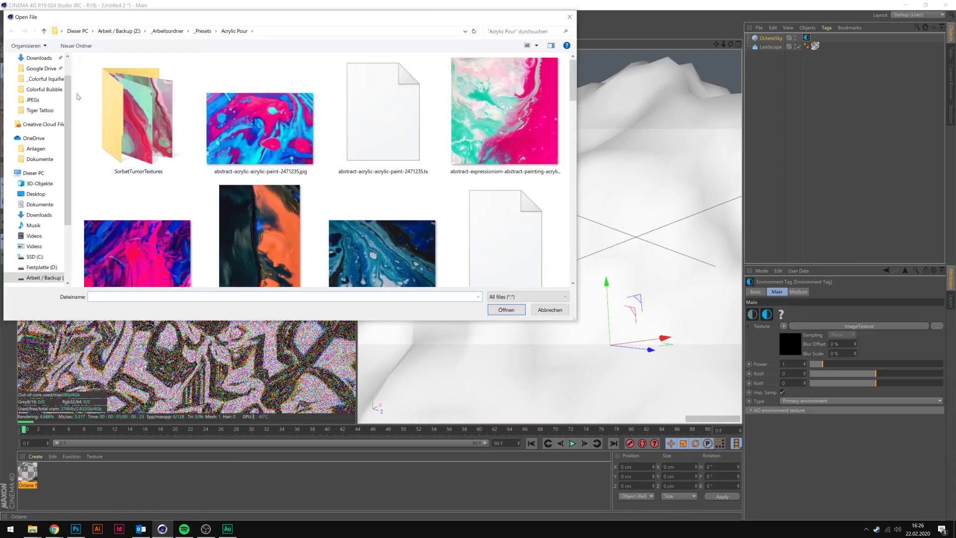
scroll(260, 128, down, 5)
drag(368, 204, 371, 205)
scroll(371, 204, down, 2)
scroll(131, 131, up, 2)
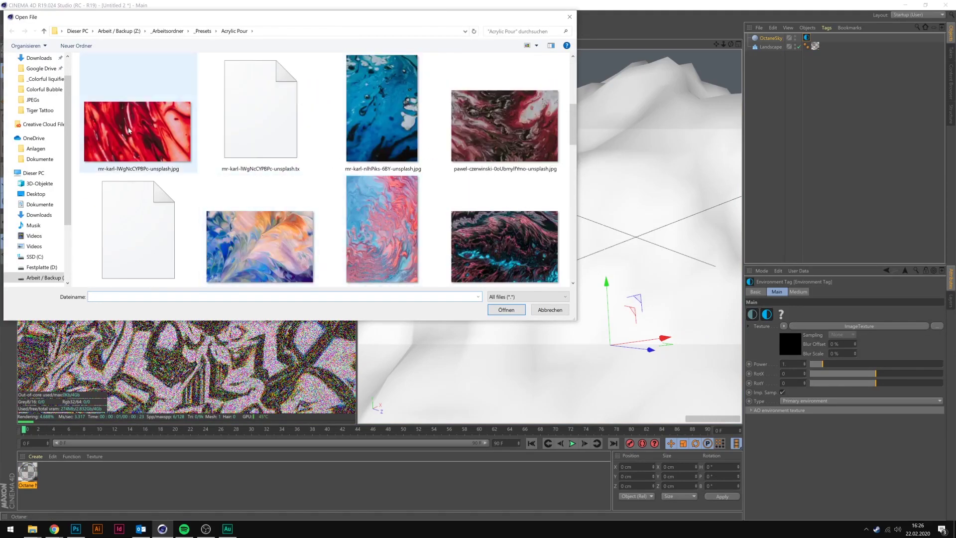
scroll(425, 205, up, 5)
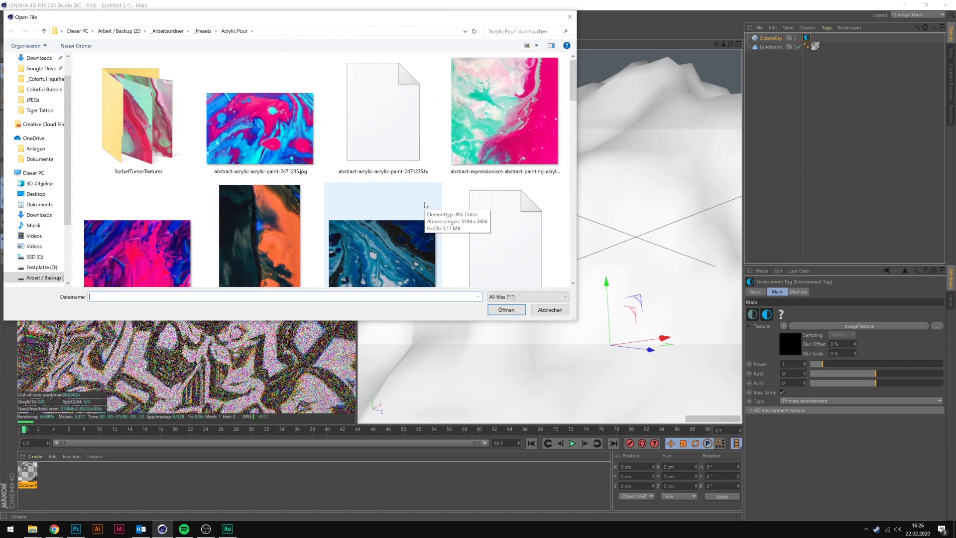
scroll(40, 90, up, 1)
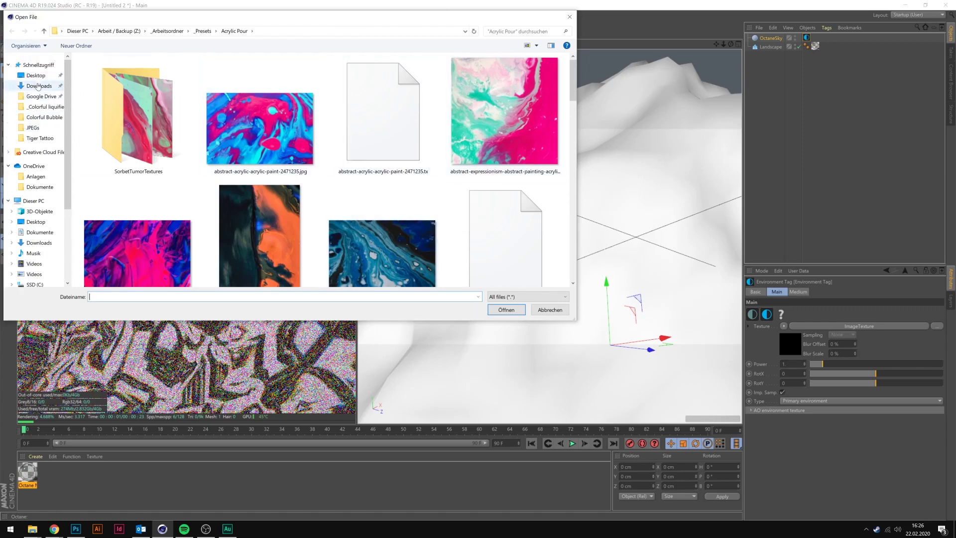
click(39, 86)
click(102, 90)
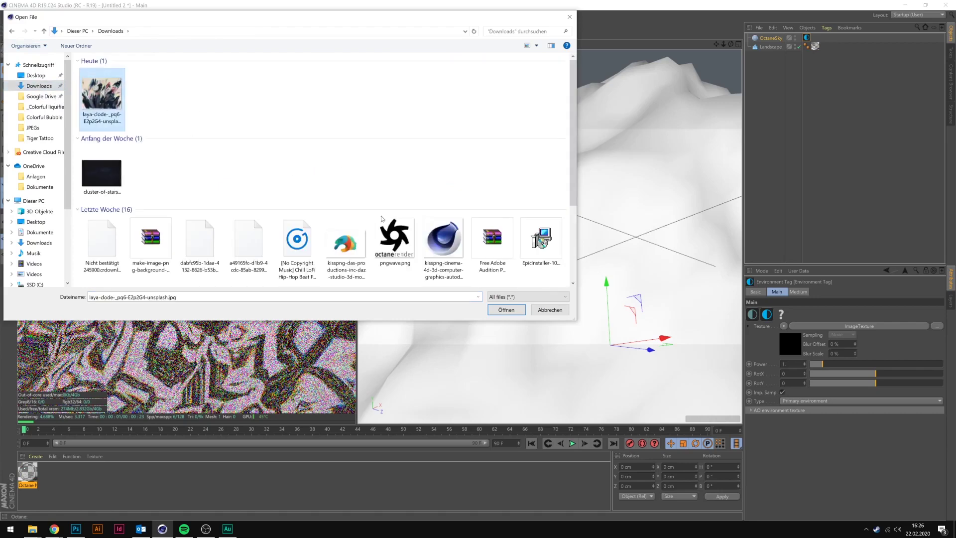
click(506, 310)
click(525, 336)
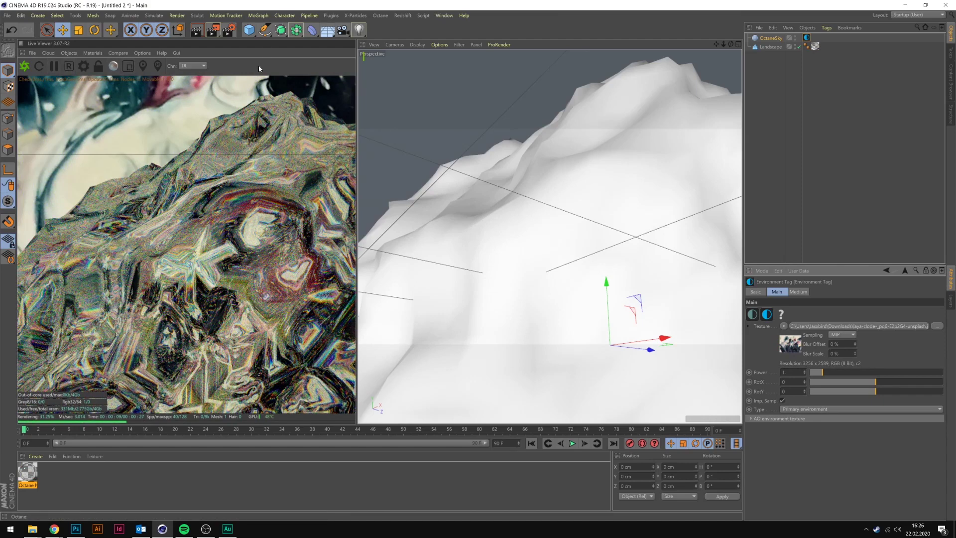
Add a Subdivision Surface and nest the Landscape under it.
click(285, 31)
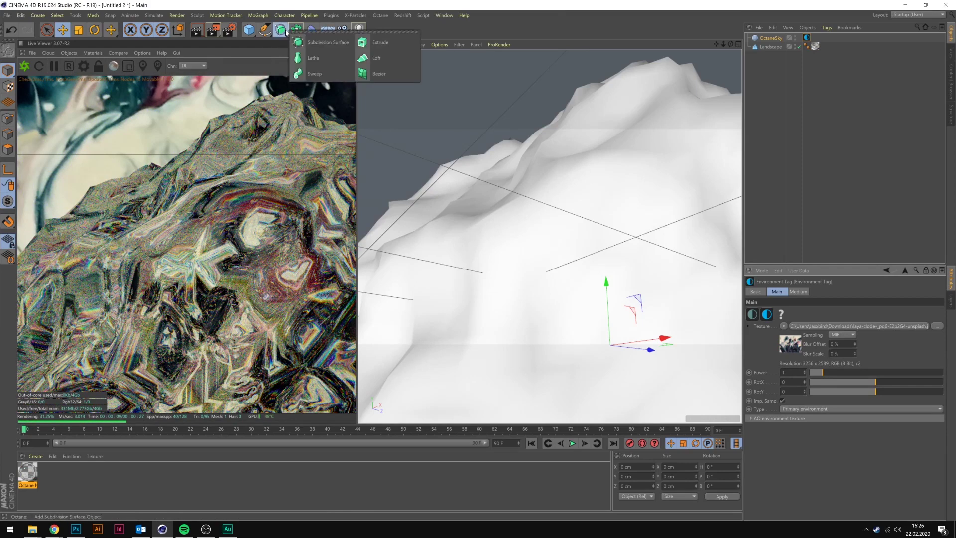
click(305, 44)
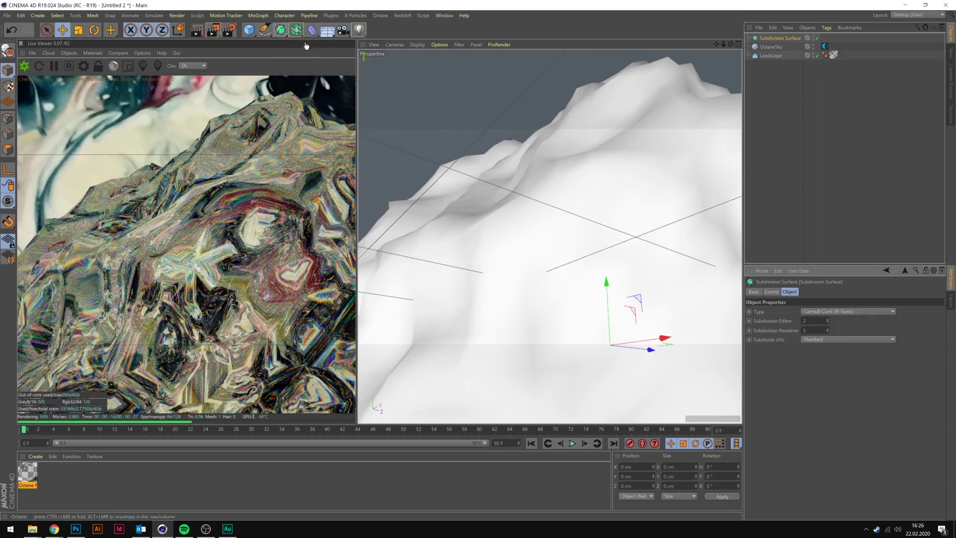
click(773, 55)
drag(772, 52, 772, 46)
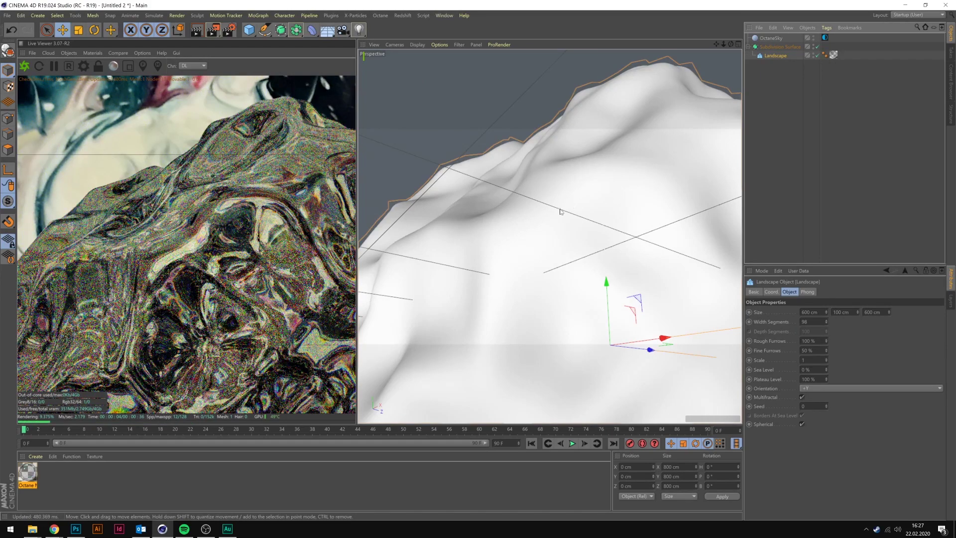
In Octane Settings, enable Alpha channel and disable Keep environment.
click(83, 66)
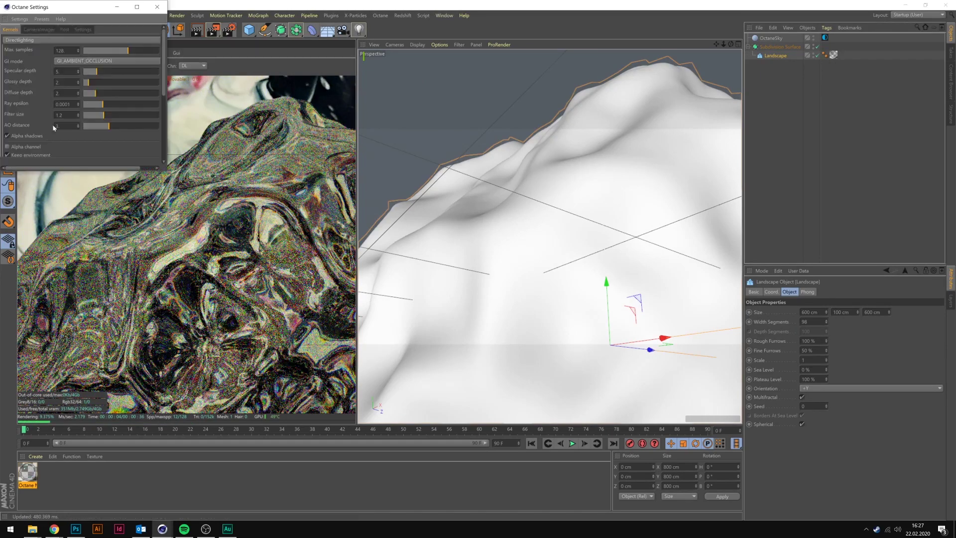
click(28, 147)
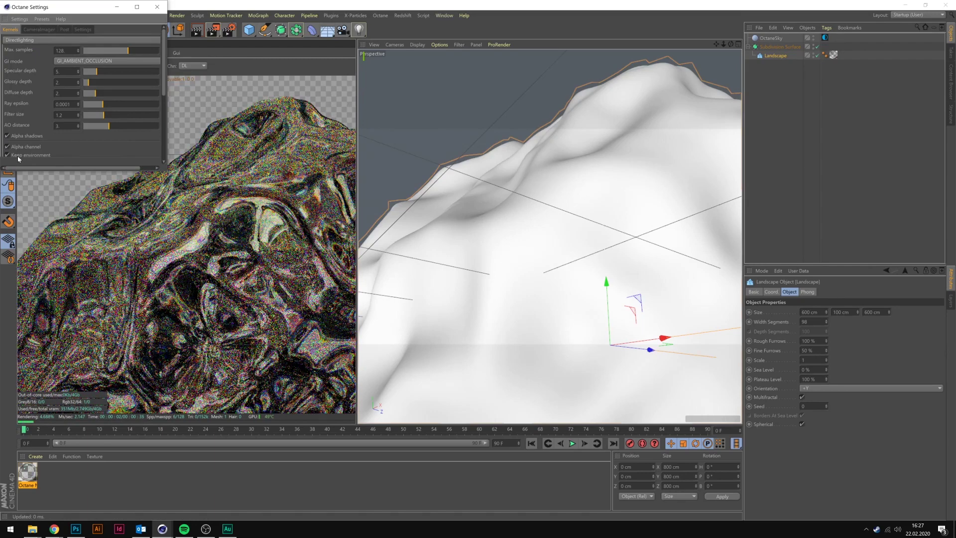
click(7, 155)
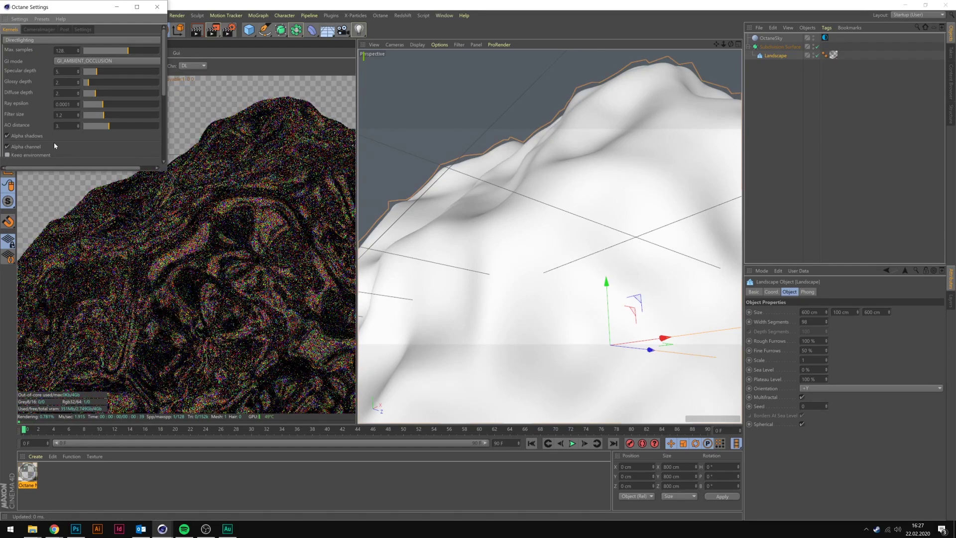
click(157, 6)
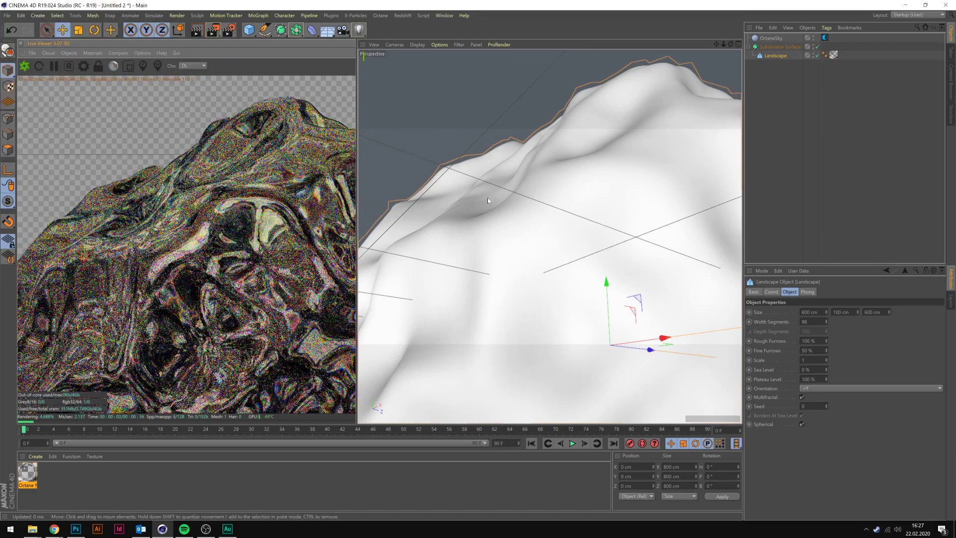
Rotate the sky environment to RotX -0.36184 and RotY 0.019737.
scroll(570, 248, up, 10)
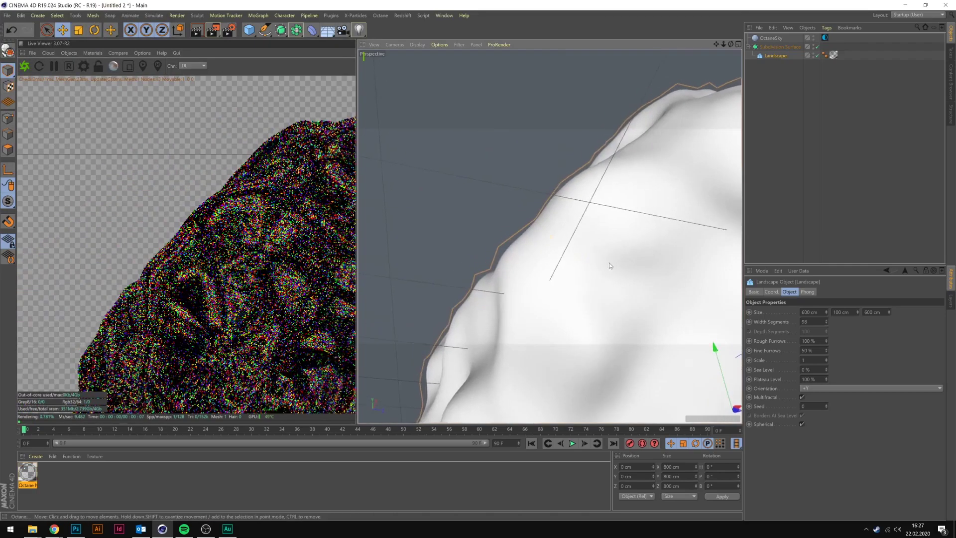
scroll(623, 249, down, 10)
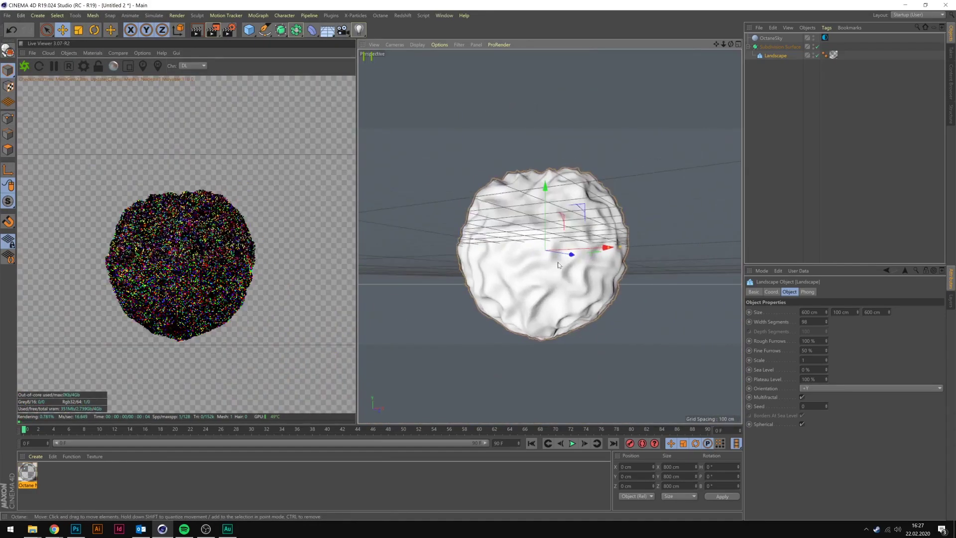
scroll(595, 258, up, 3)
click(825, 38)
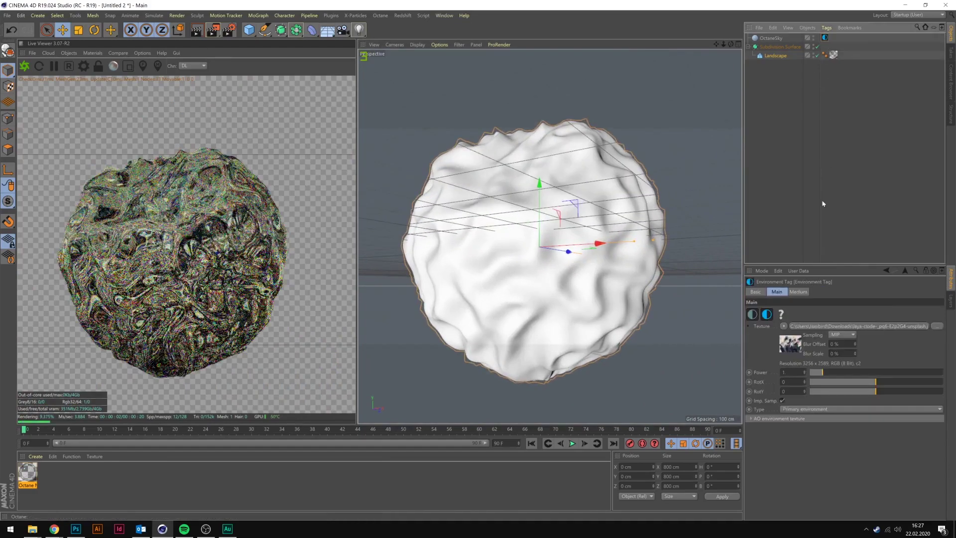
click(851, 382)
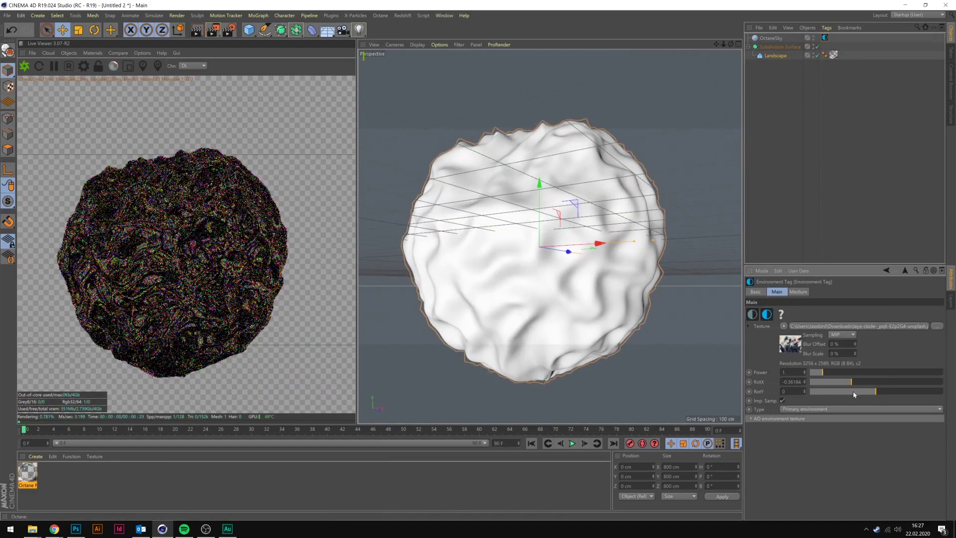
click(877, 391)
scroll(668, 229, up, 2)
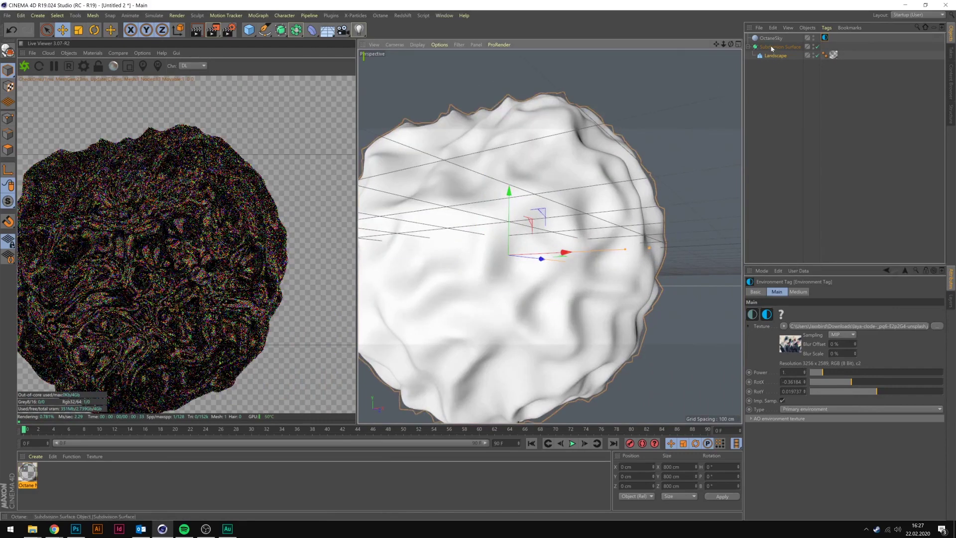
Give the Landscape 105 width segments and a scale of 0.31, then orbit to view it.
click(771, 55)
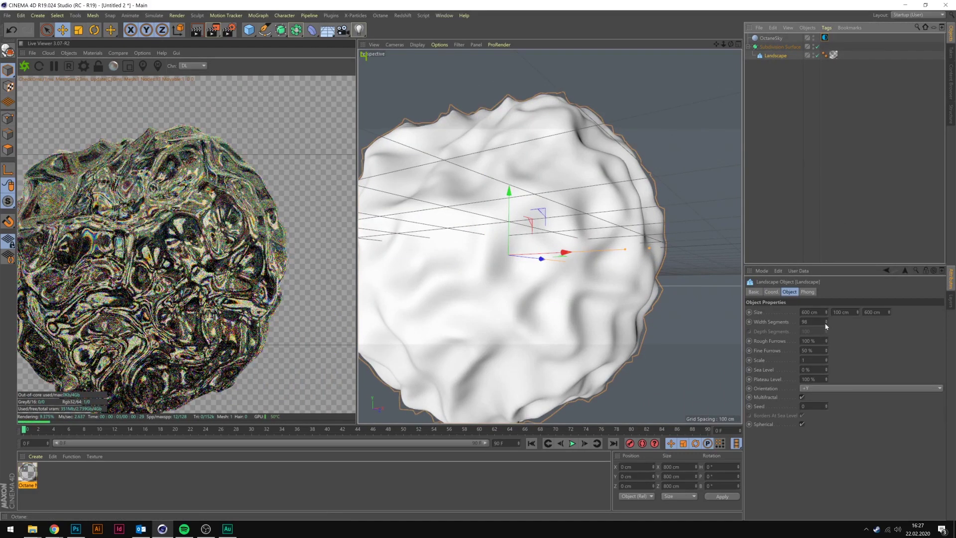
drag(826, 322, 825, 282)
drag(825, 321, 825, 365)
alt+drag(592, 284, 611, 287)
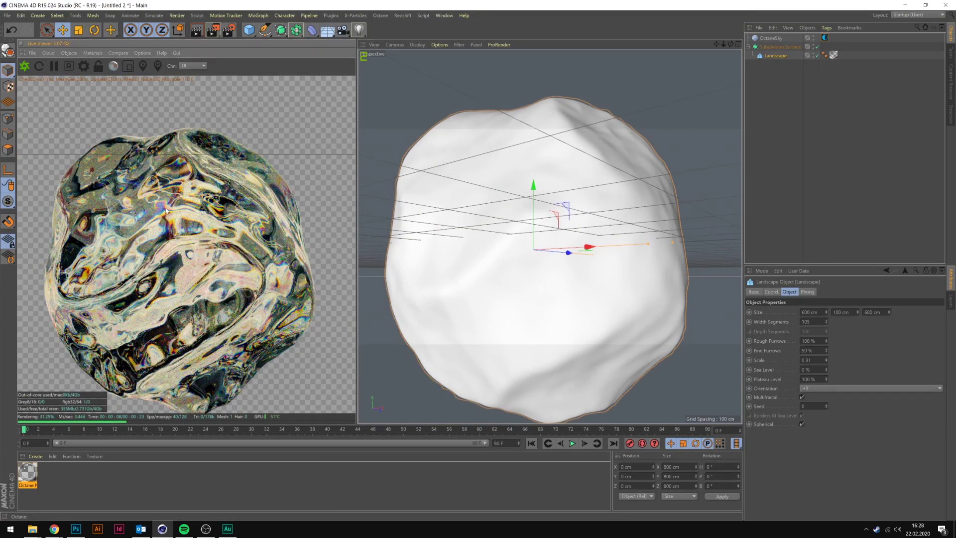
Zoom the camera in until the glassy landscape surface fills the render.
scroll(581, 204, up, 5)
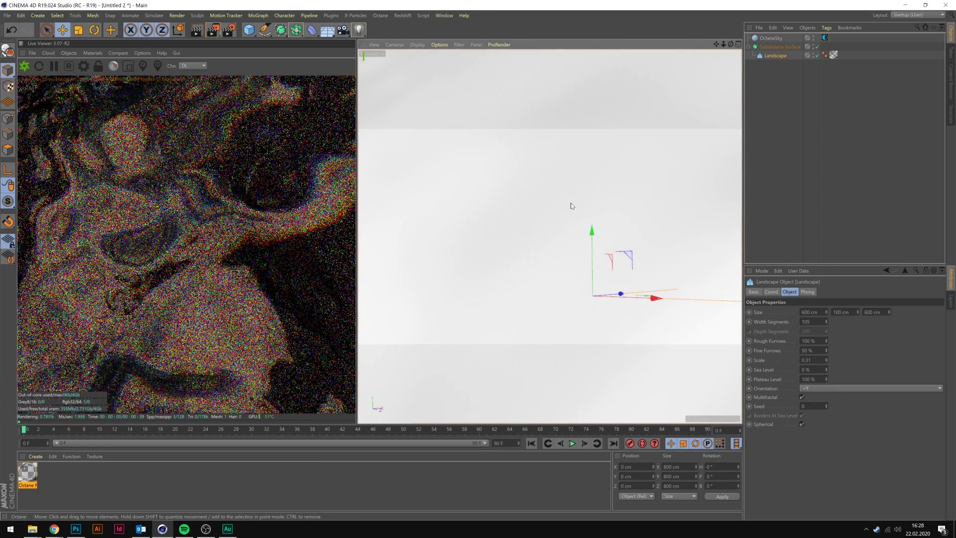